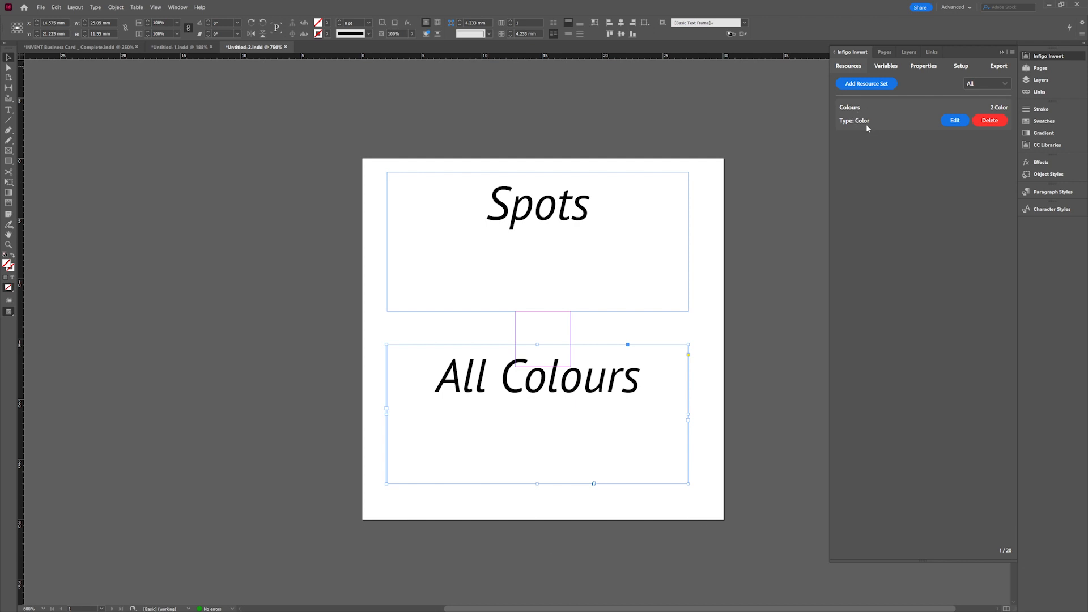
# Open the Colours resource set for editing and inspect the Navy colour's spot colour setting.
pyautogui.click(955, 120)
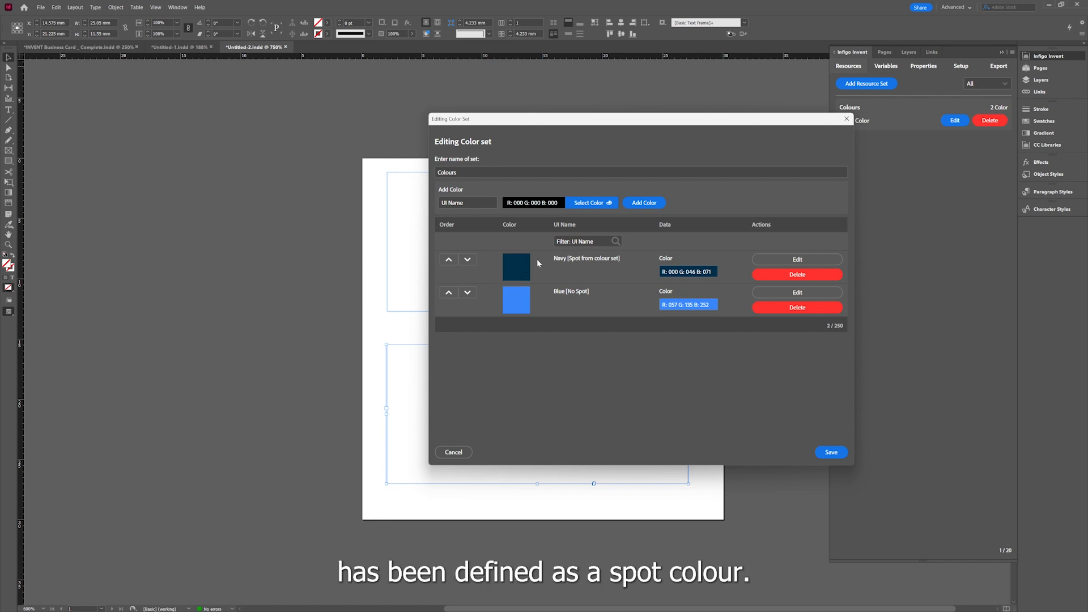
pyautogui.click(773, 263)
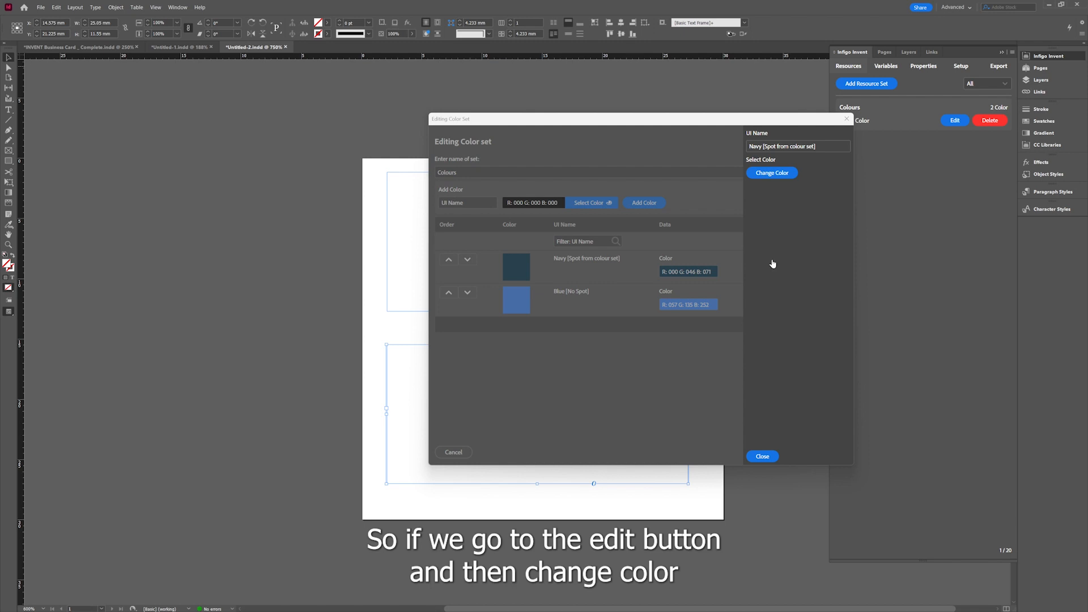
pyautogui.click(764, 176)
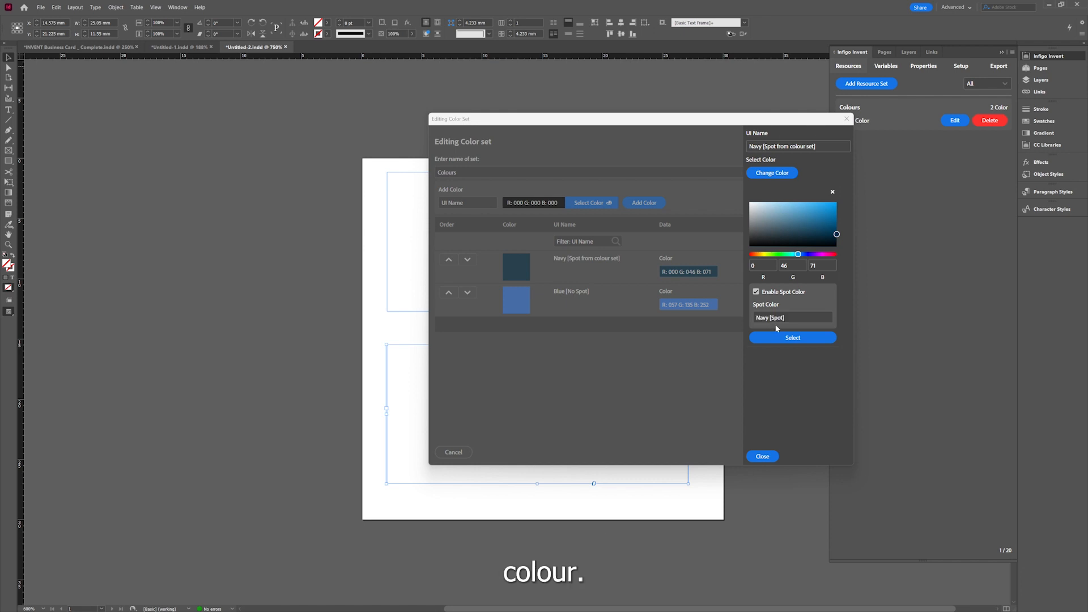
pyautogui.click(773, 458)
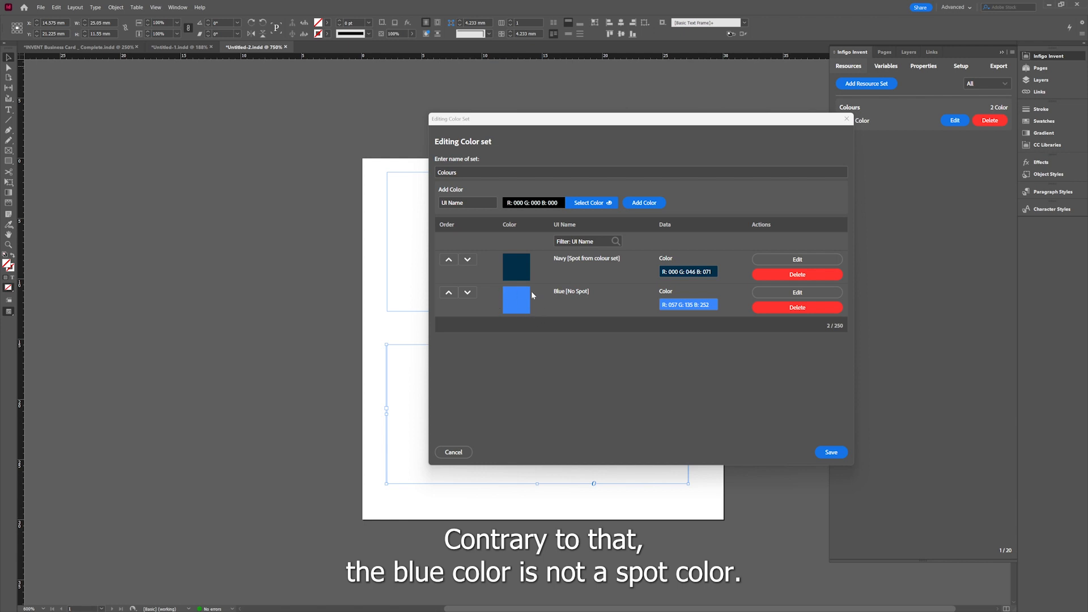
# Inspect the Blue colour's spot colour setting, then close the colour set editor.
pyautogui.click(782, 293)
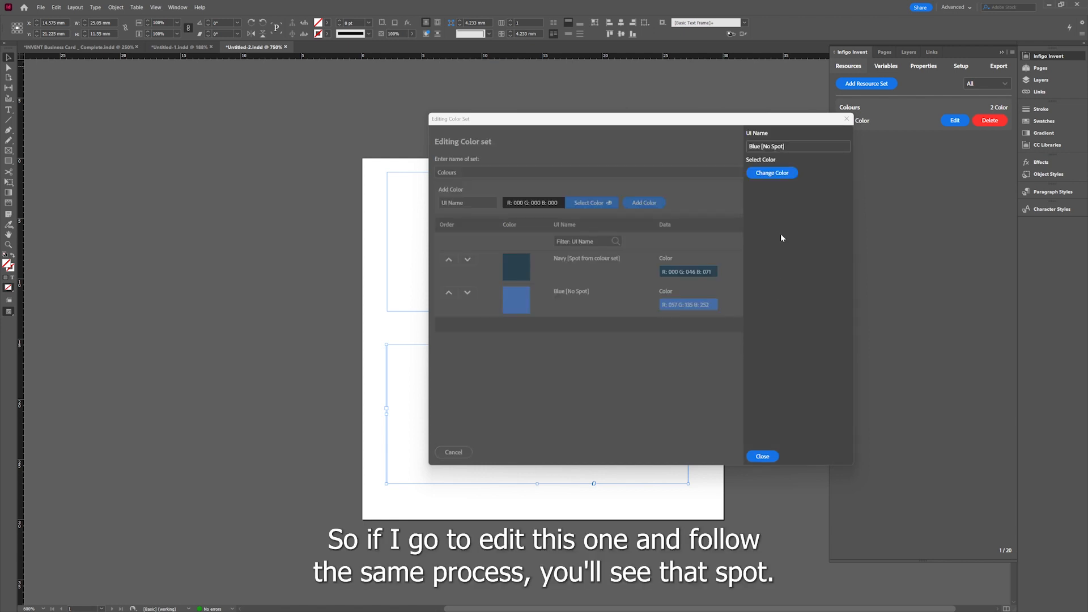
pyautogui.click(778, 173)
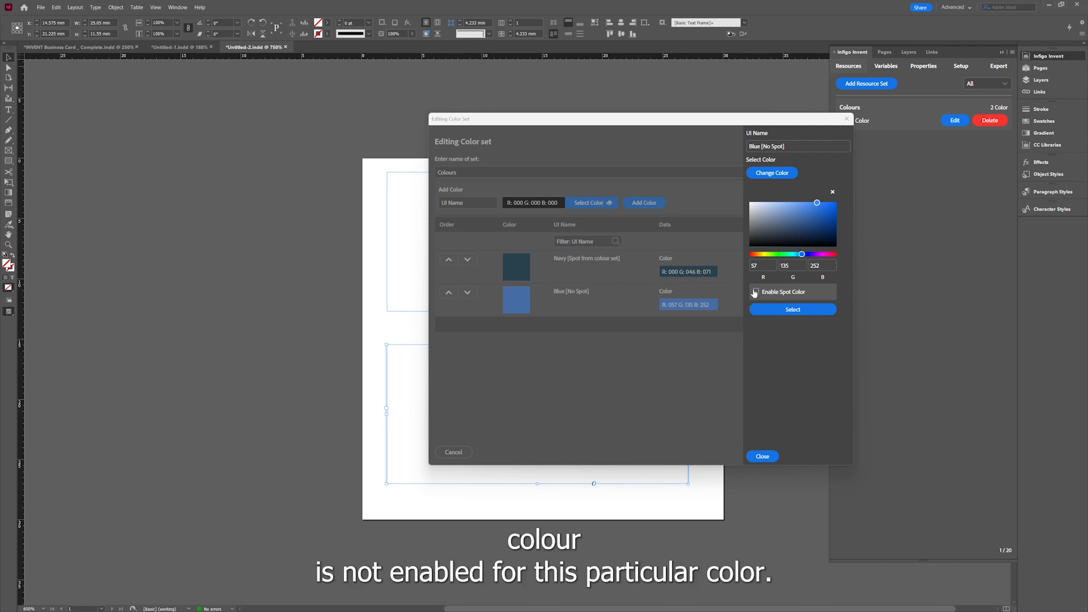
pyautogui.click(763, 456)
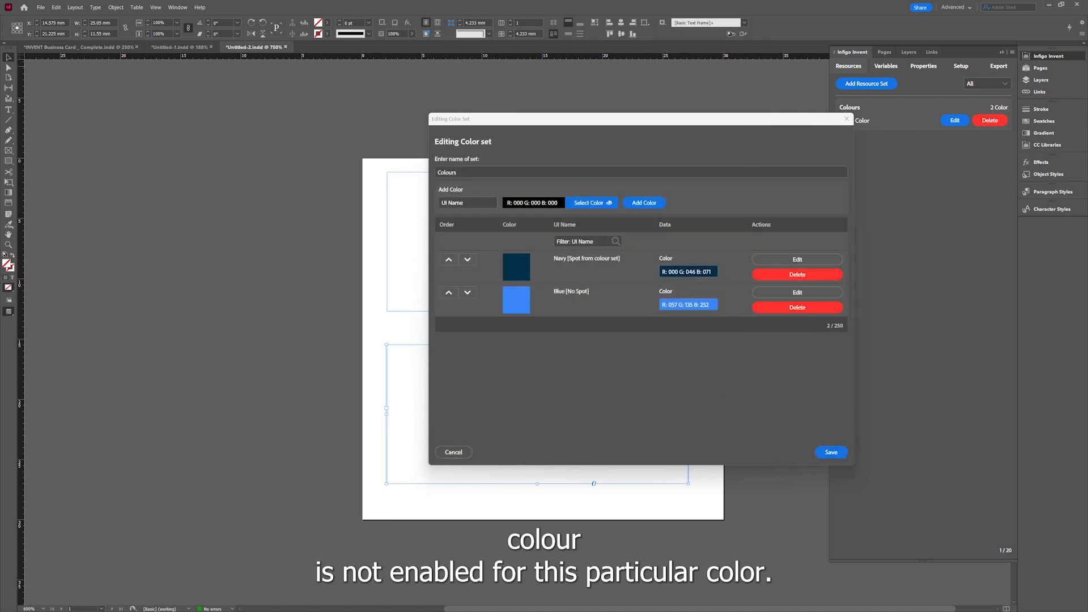
pyautogui.click(830, 453)
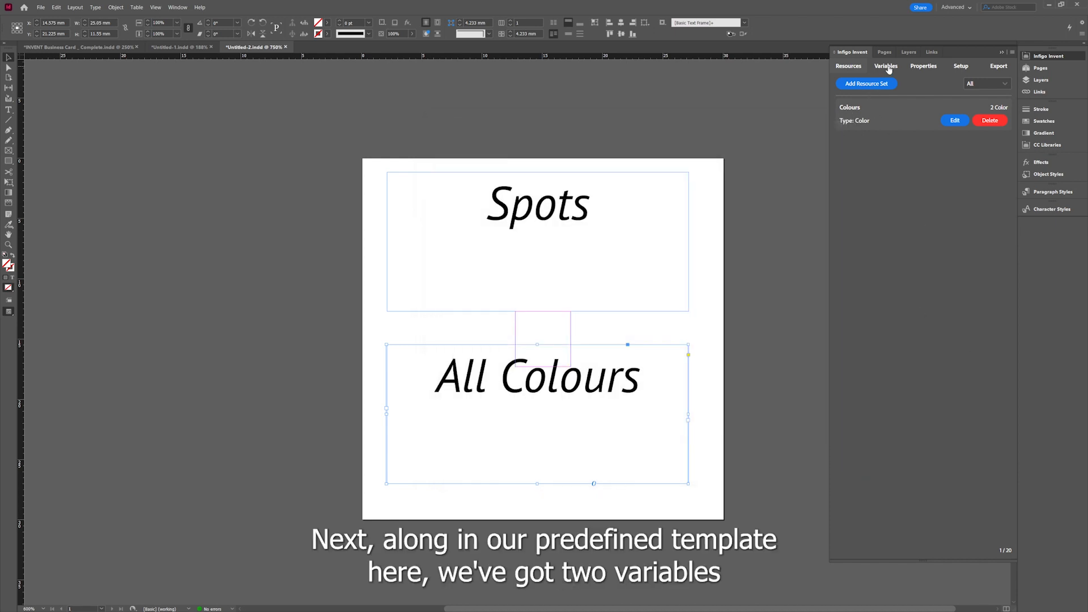
# Open the Variables section and view the available variable types in the Add Variable dialog without creating one.
pyautogui.click(886, 67)
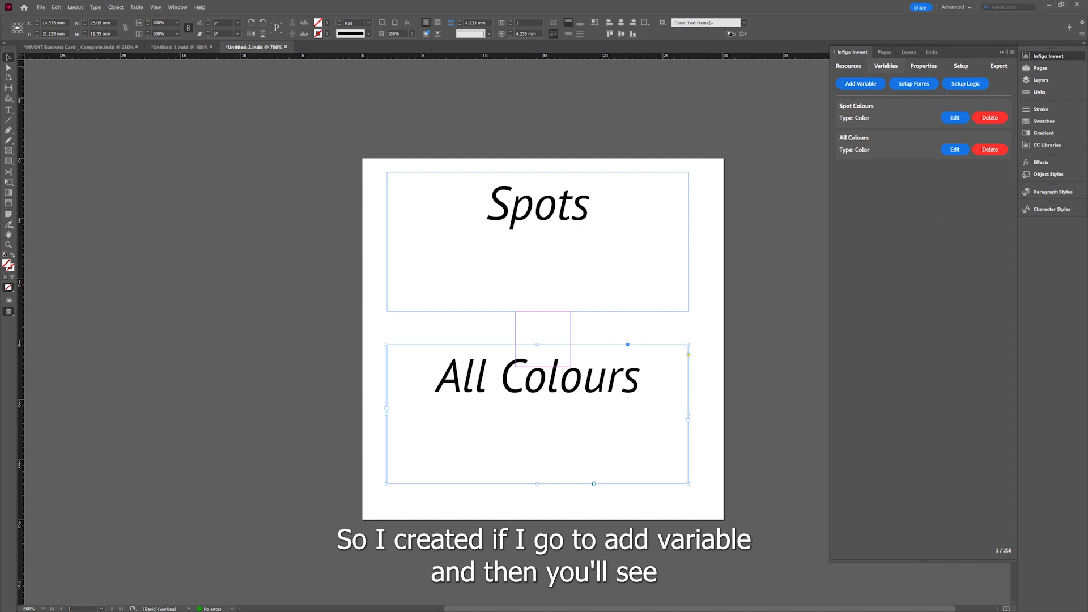
pyautogui.click(860, 83)
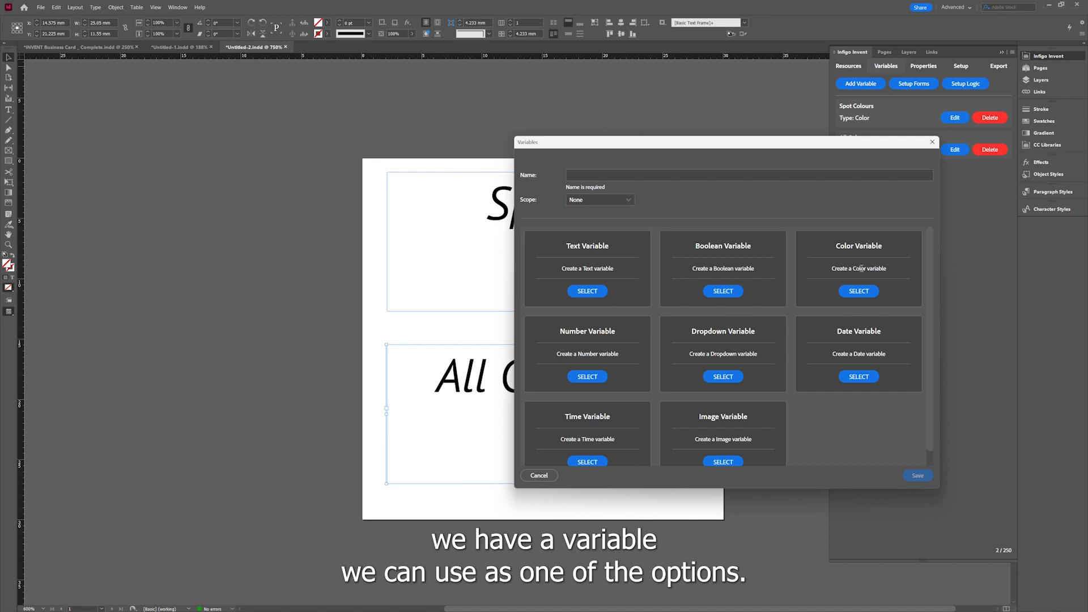
pyautogui.click(933, 142)
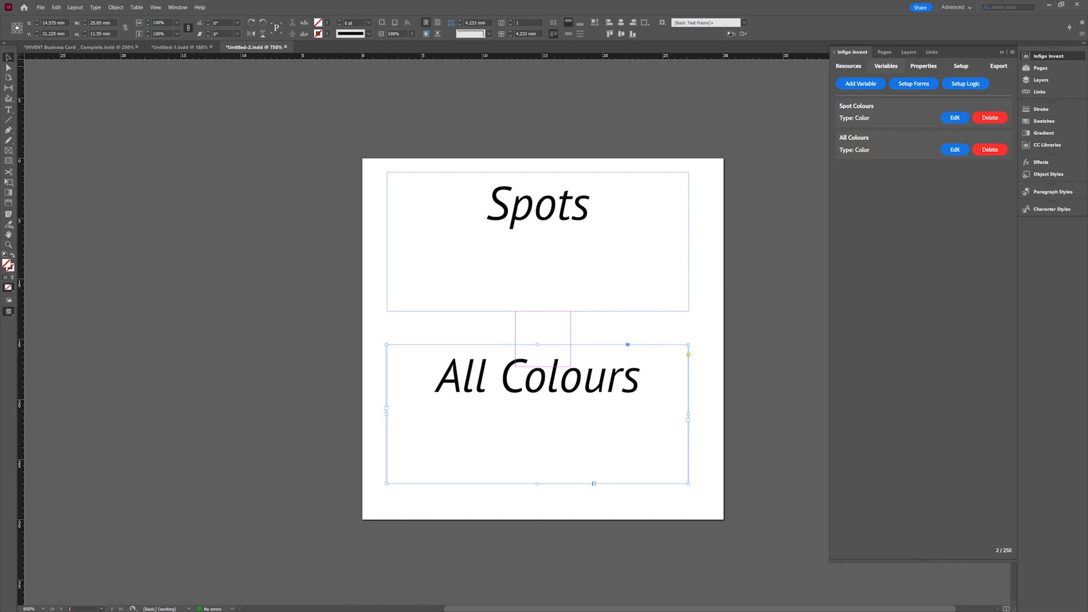
# Open the Spot Colours variable and review its colour mode options before closing it.
pyautogui.click(956, 118)
pyautogui.moveTo(821, 271); pyautogui.dragTo(613, 150)
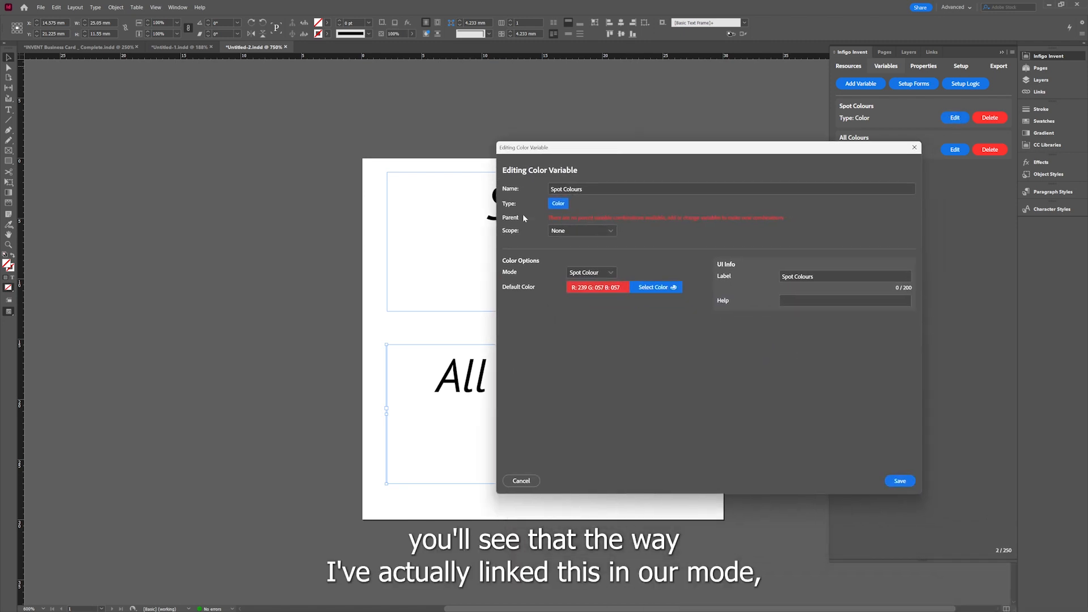
pyautogui.click(589, 274)
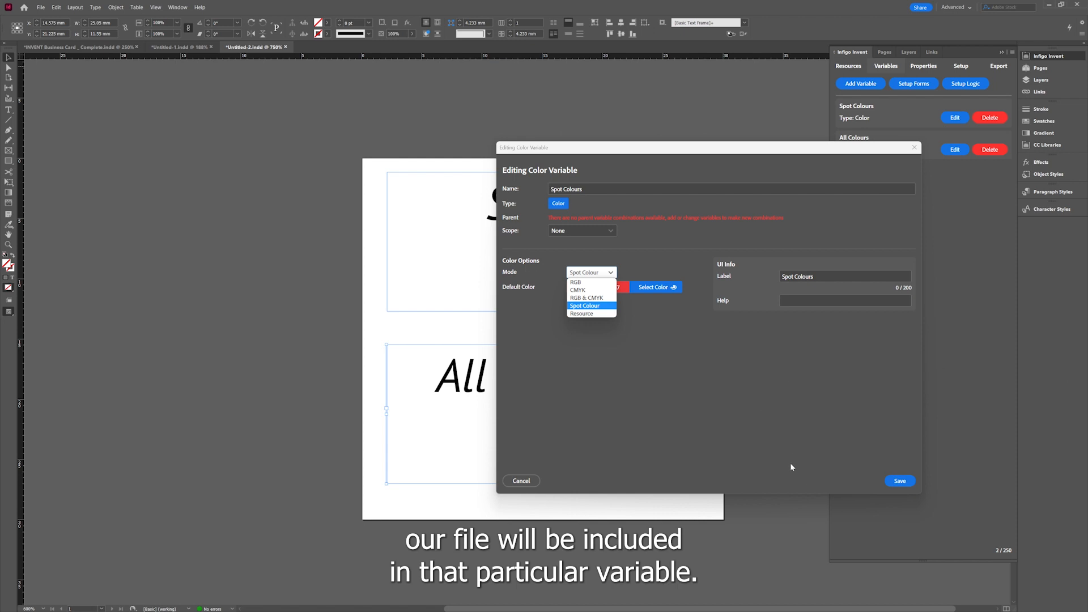
pyautogui.click(918, 150)
pyautogui.click(919, 151)
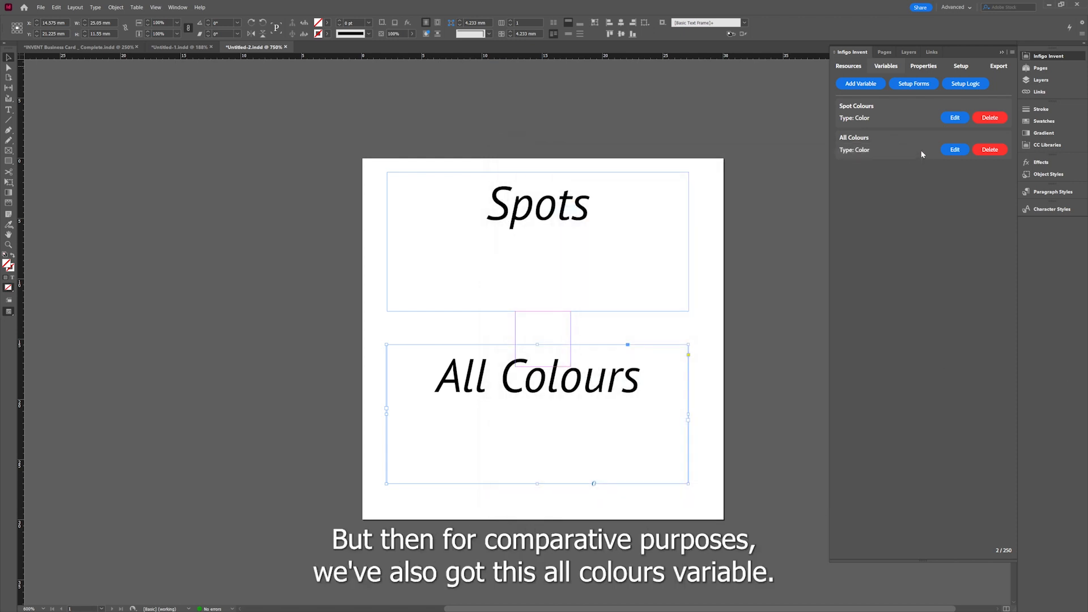
# Open the All Colours variable to review its resource set settings and close it.
pyautogui.click(955, 150)
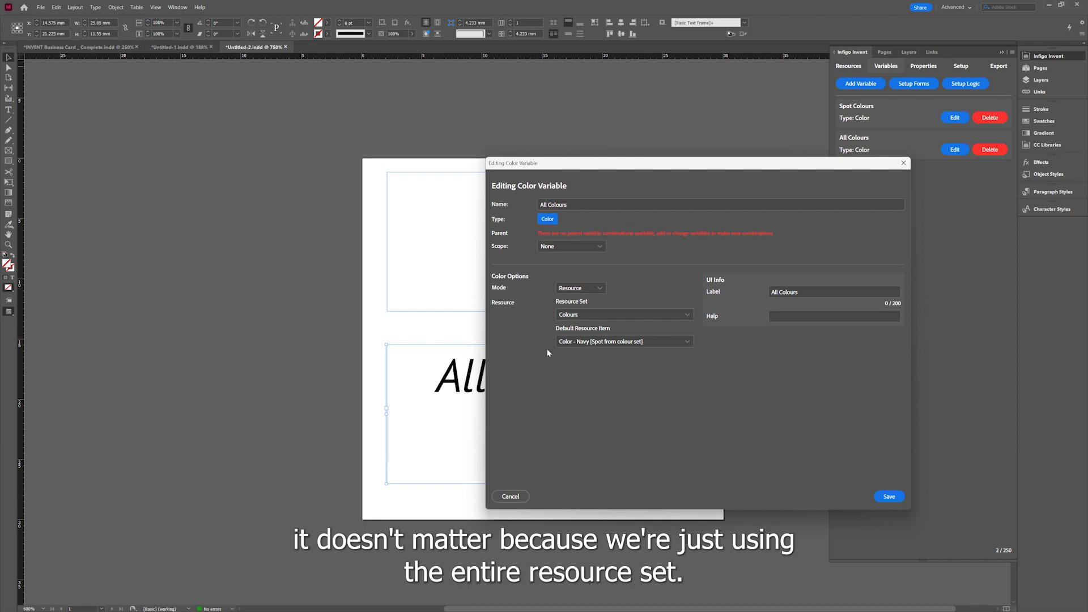
pyautogui.click(875, 495)
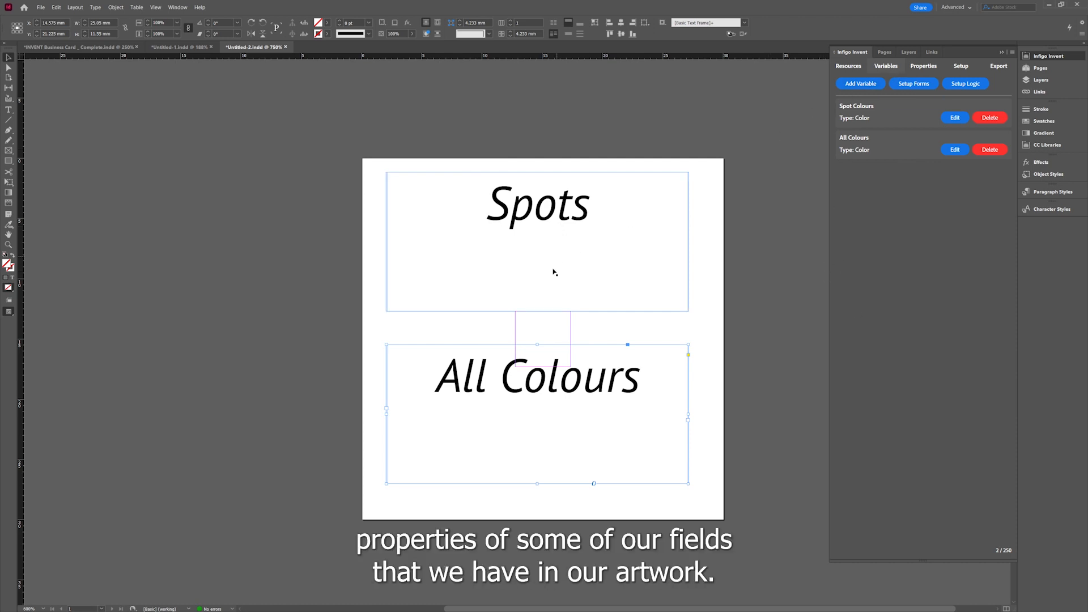
# Review the Spots frame's properties, including its background variable and text colour spot setting.
pyautogui.click(916, 67)
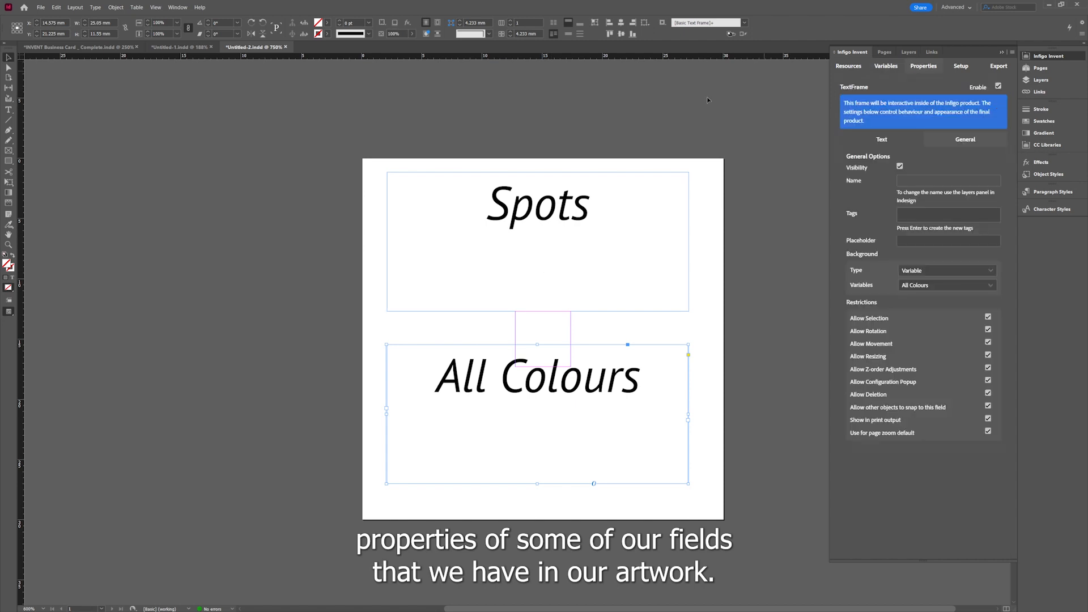
pyautogui.click(553, 267)
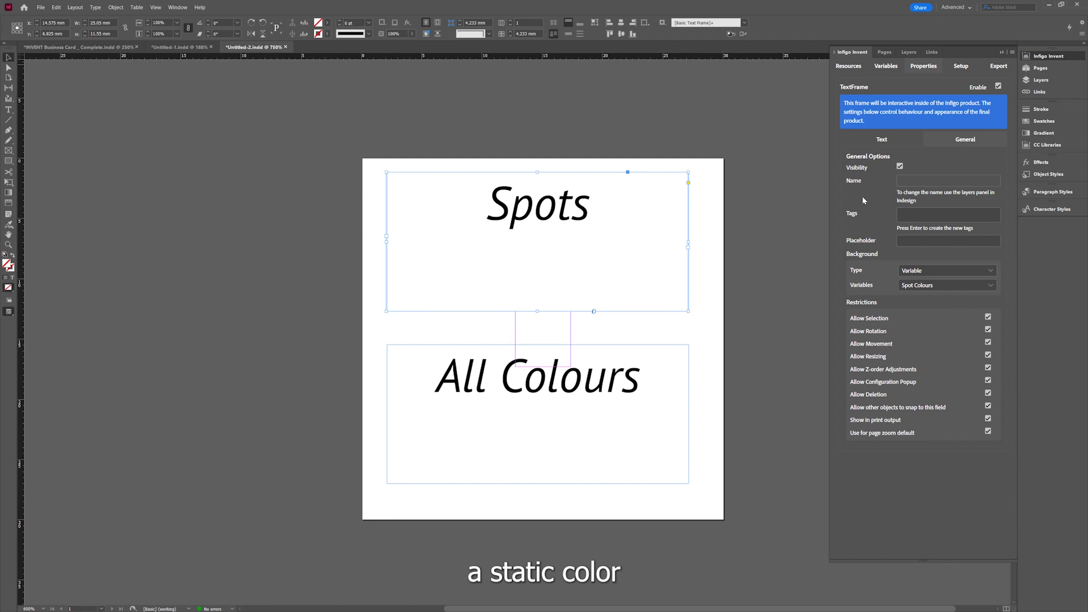
pyautogui.click(864, 145)
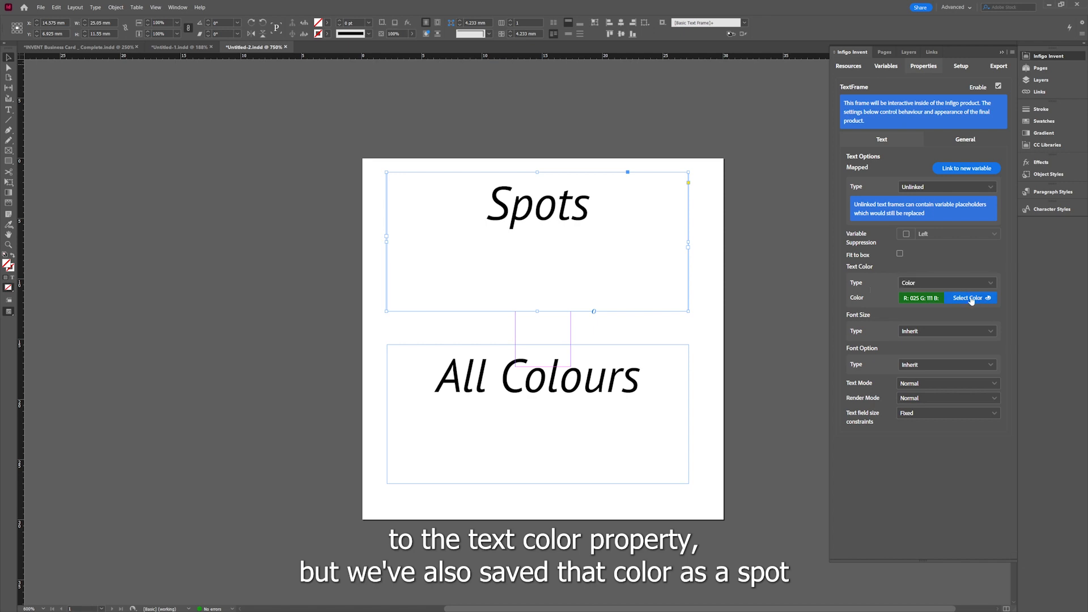
pyautogui.click(970, 299)
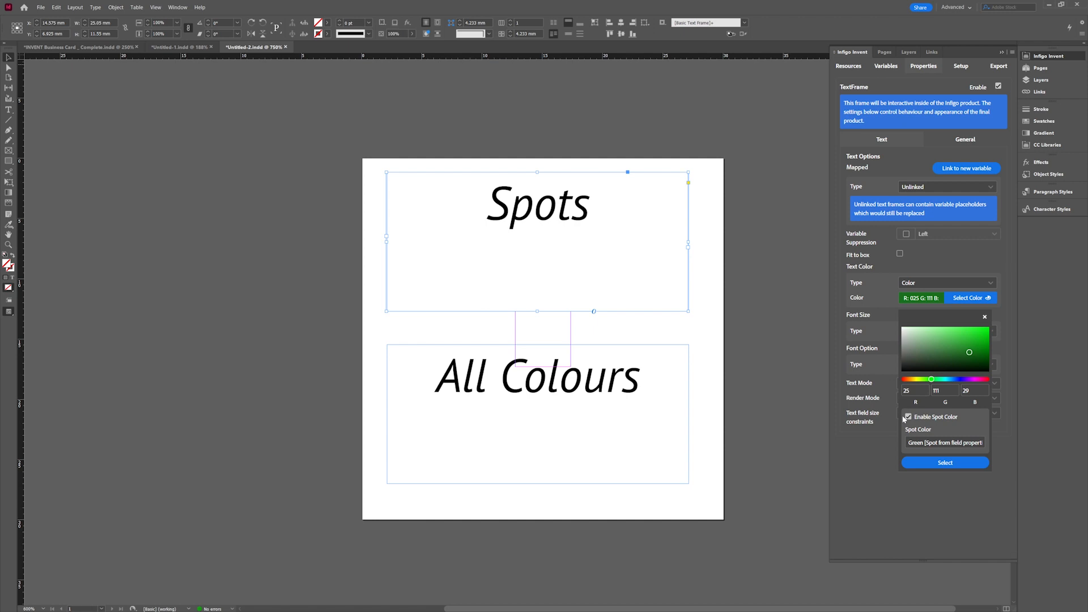
pyautogui.click(959, 252)
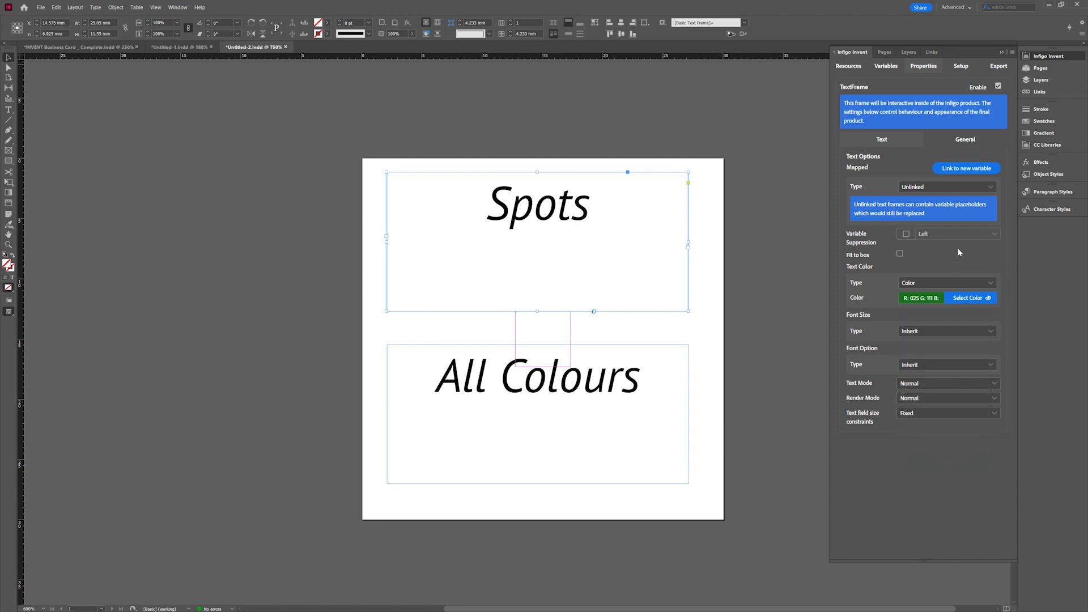
pyautogui.click(966, 140)
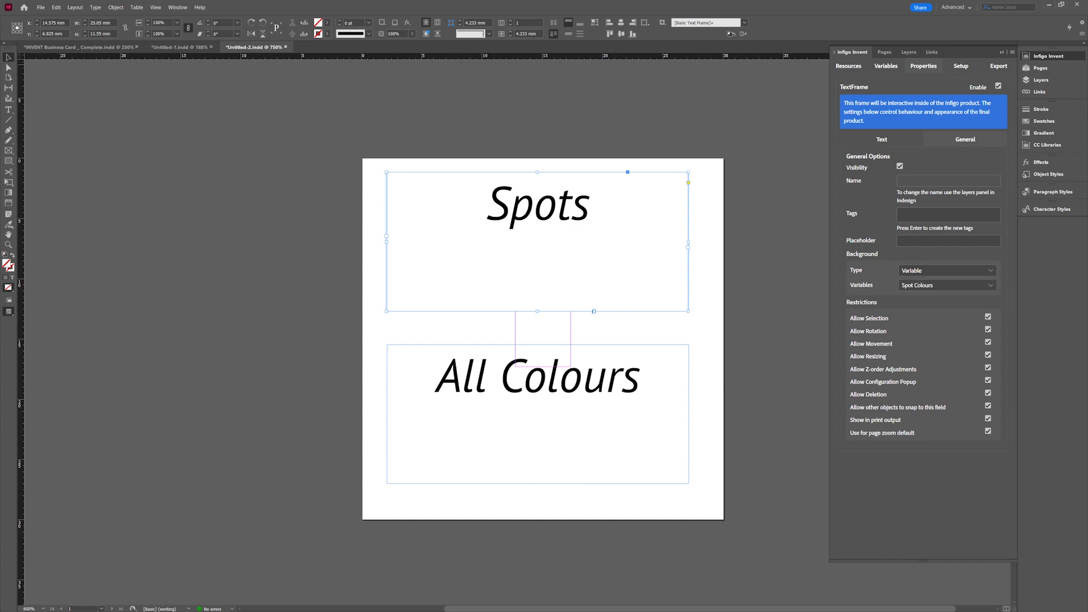
# Review the All Colours frame's properties, including its background variable and text colour settings.
pyautogui.click(622, 415)
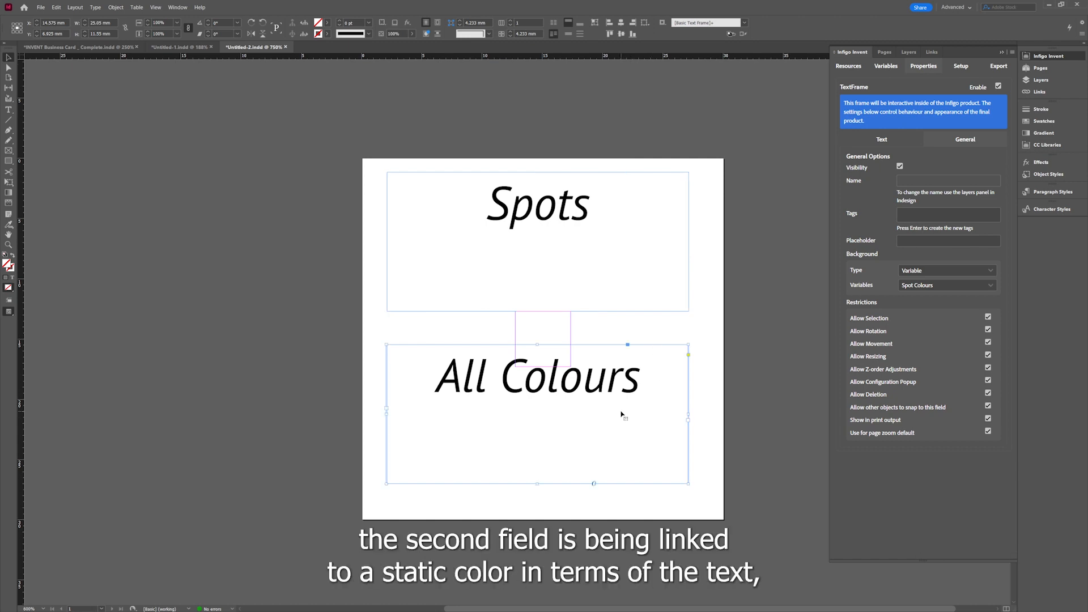
pyautogui.click(877, 143)
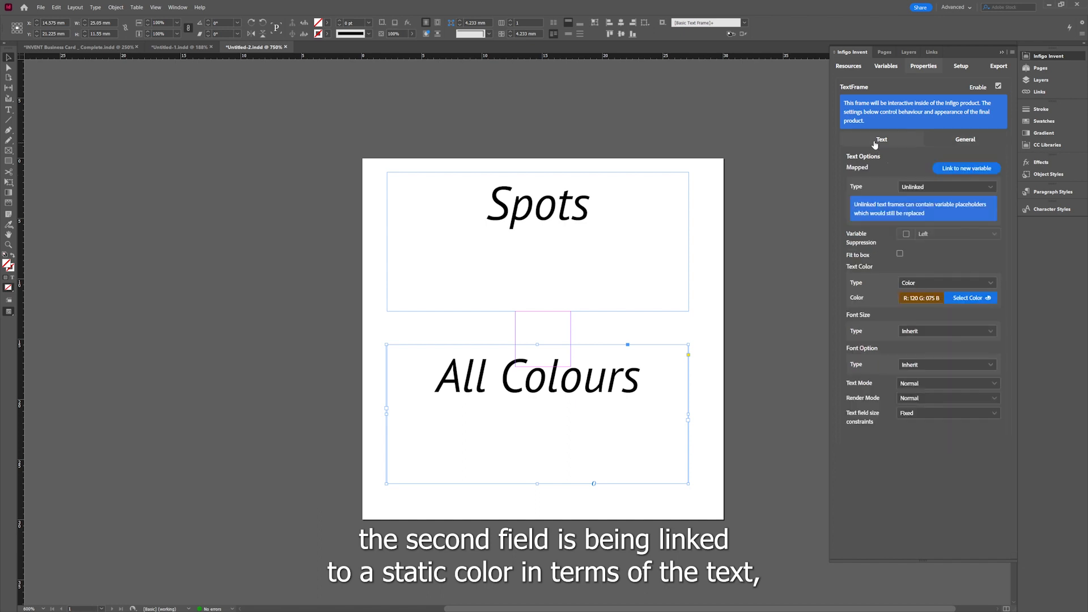
pyautogui.click(957, 303)
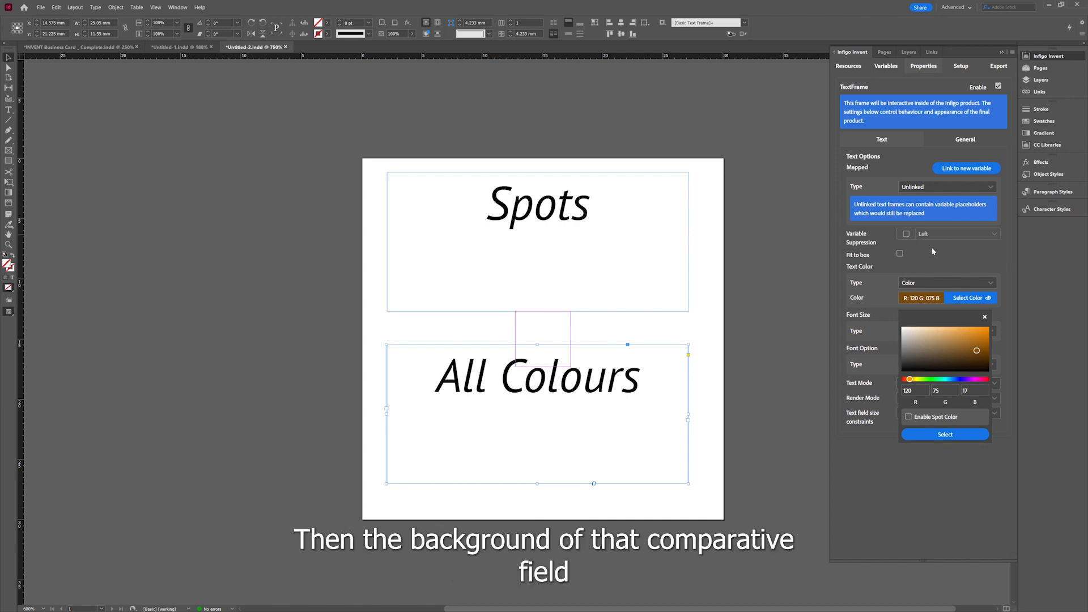
pyautogui.click(960, 140)
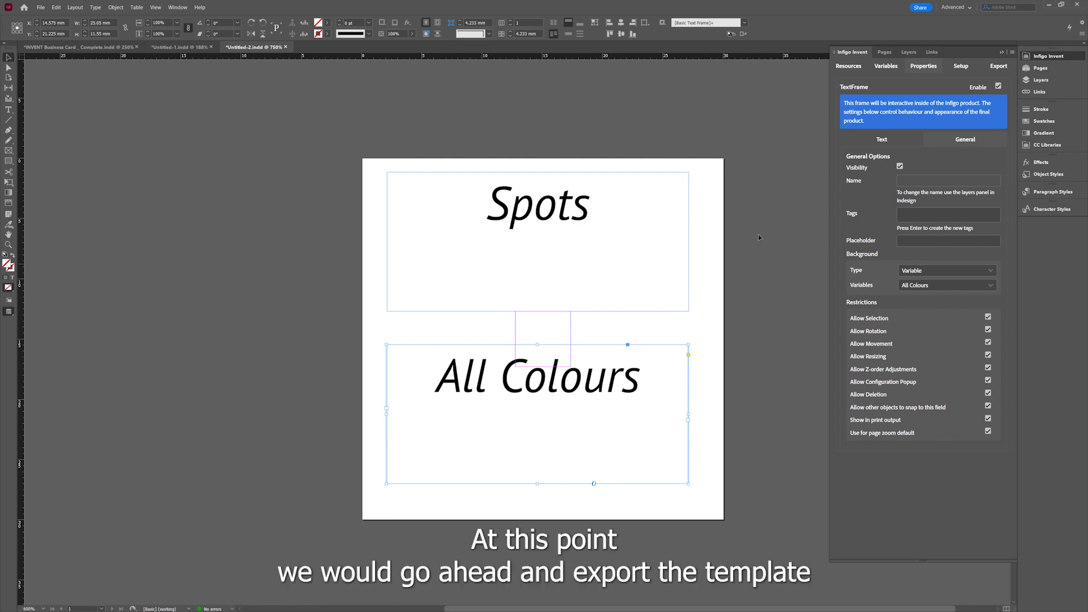
# Open the Export section and switch to the Infigo Admin browser tab listing MegaEdit spot colour categories.
pyautogui.click(998, 67)
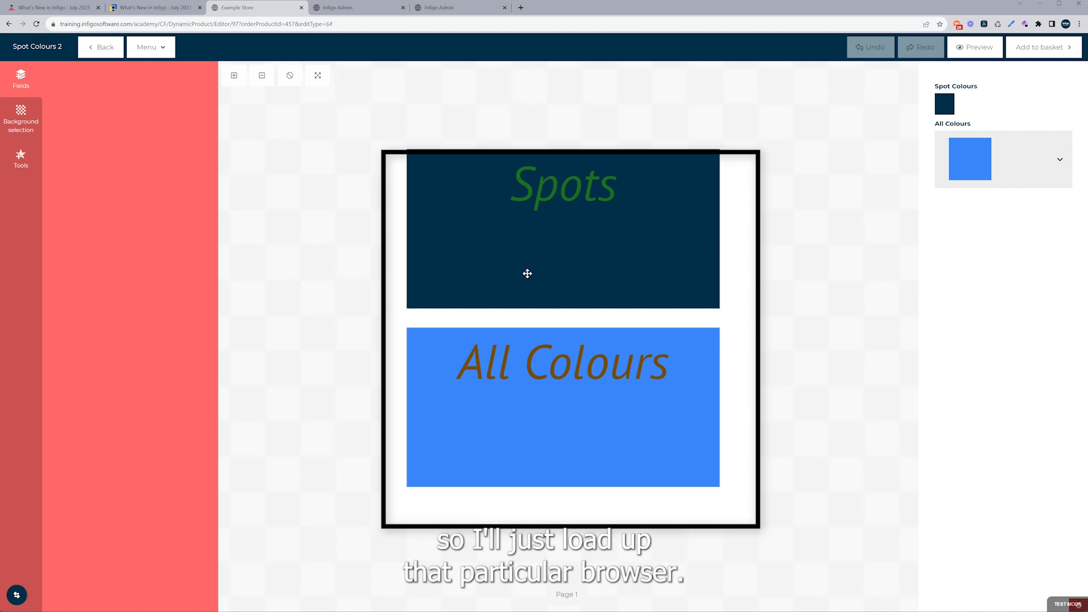
pyautogui.click(334, 7)
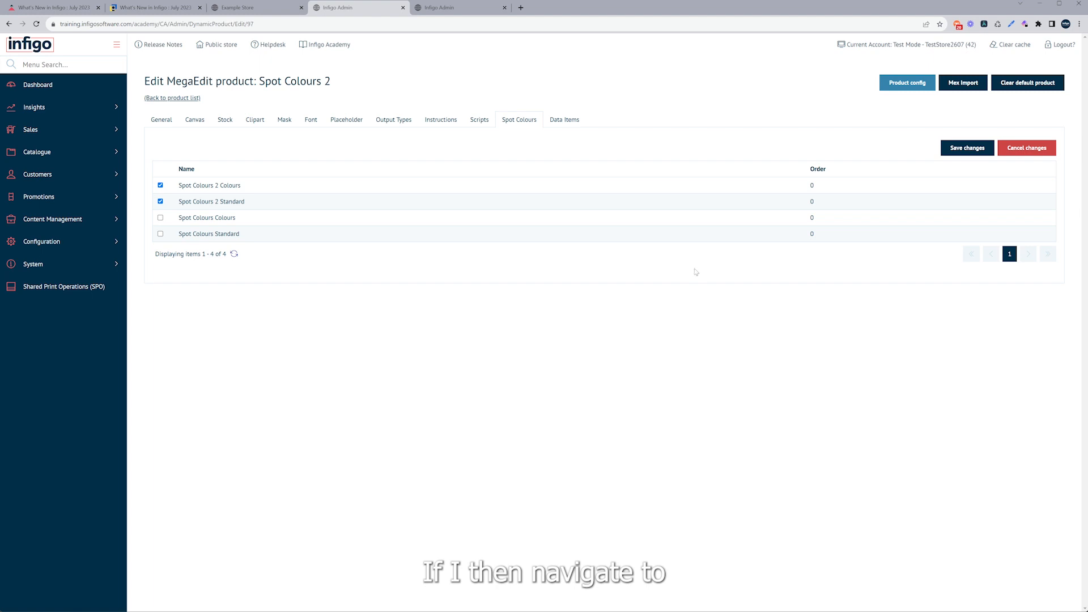
pyautogui.click(475, 12)
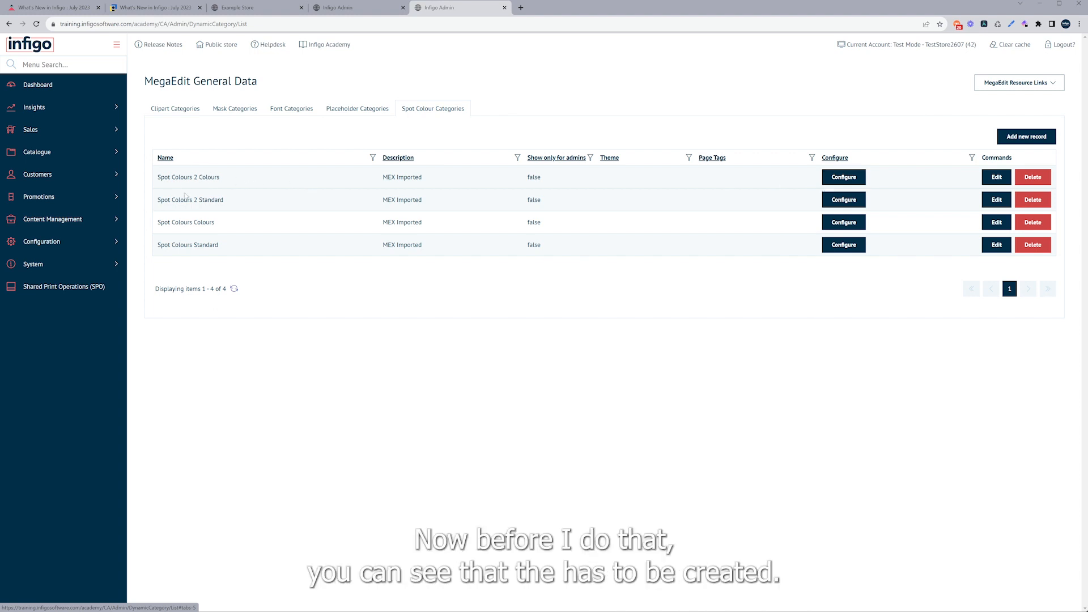
# Highlight the Colours and Standard suffixes in the spot colour category names.
pyautogui.moveTo(198, 178); pyautogui.dragTo(222, 179)
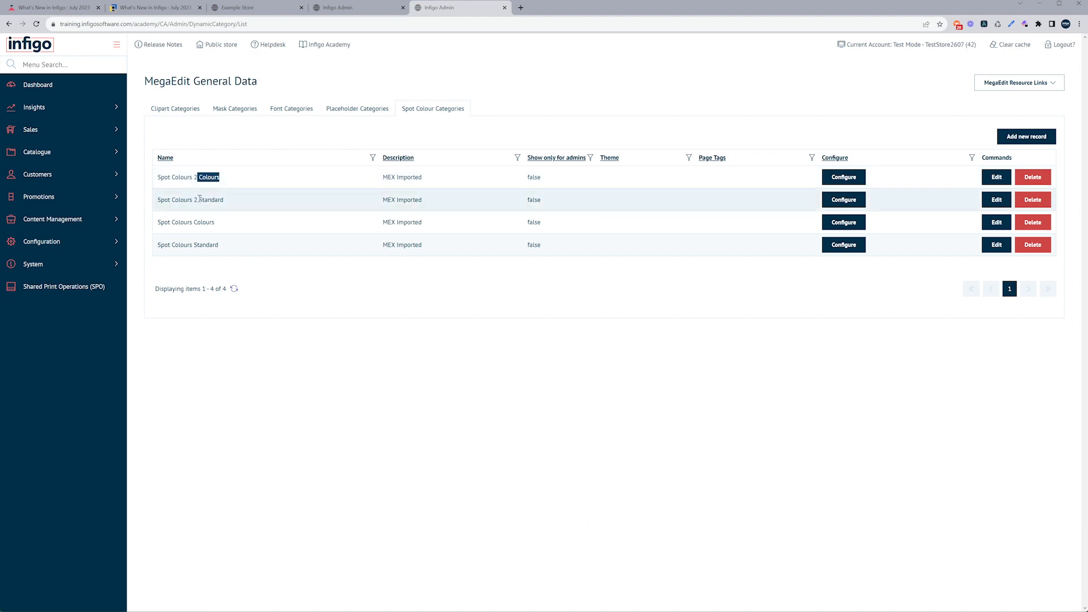
pyautogui.moveTo(198, 199); pyautogui.dragTo(229, 201)
pyautogui.click(225, 207)
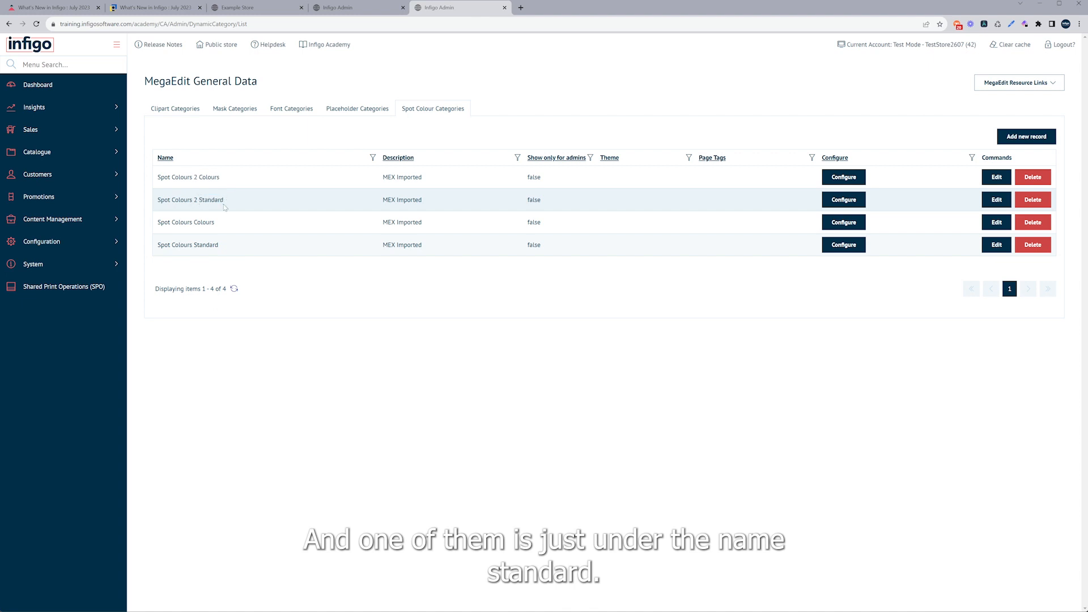
# View the spot colours configured in the Spot Colours 2 Colours and Spot Colours 2 Standard categories.
pyautogui.click(842, 179)
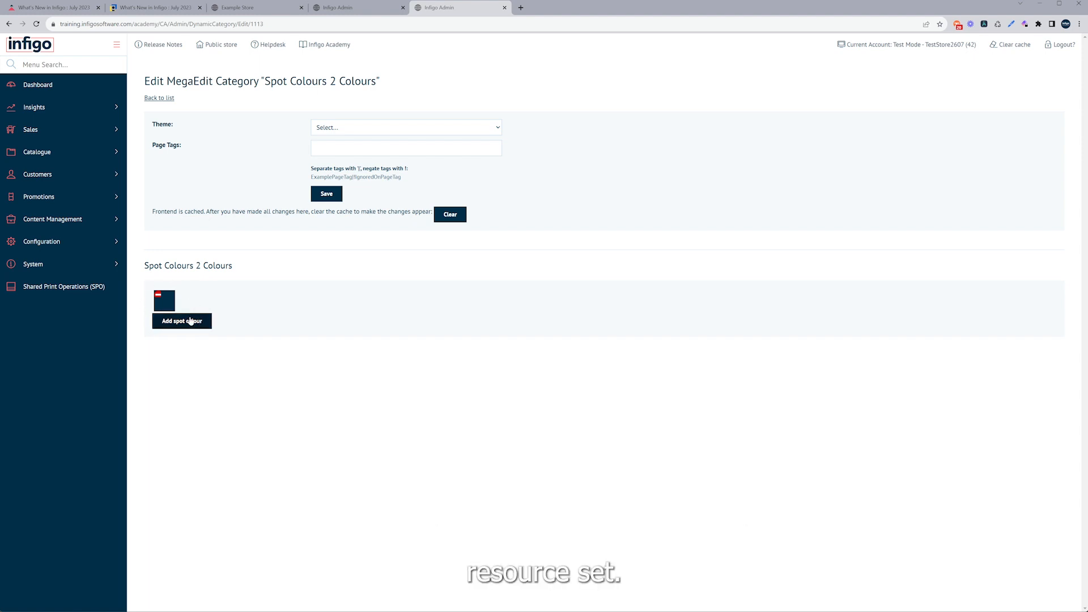
pyautogui.click(169, 99)
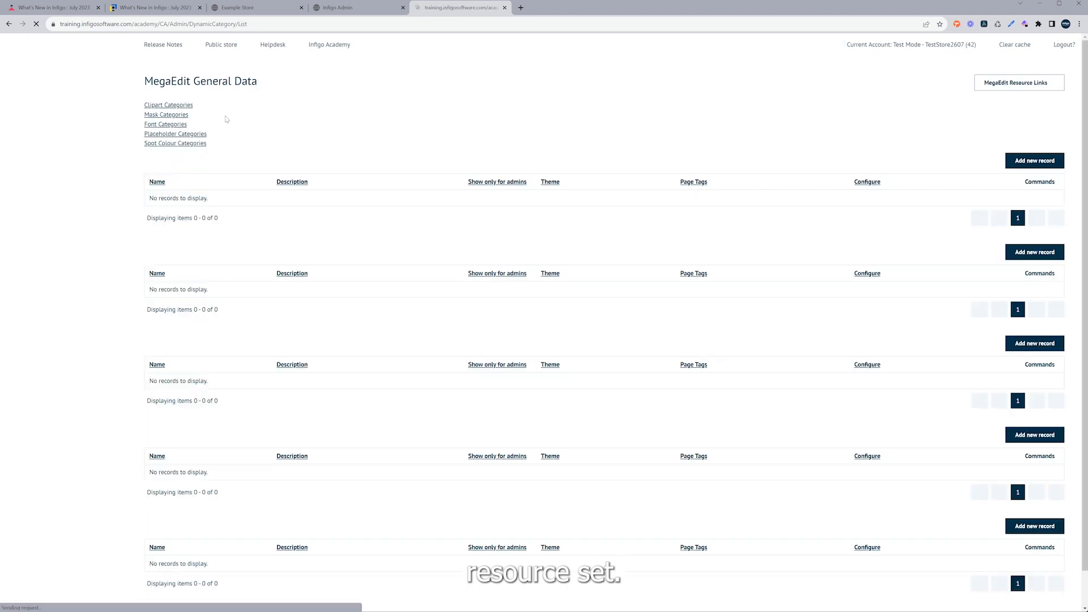
pyautogui.click(434, 116)
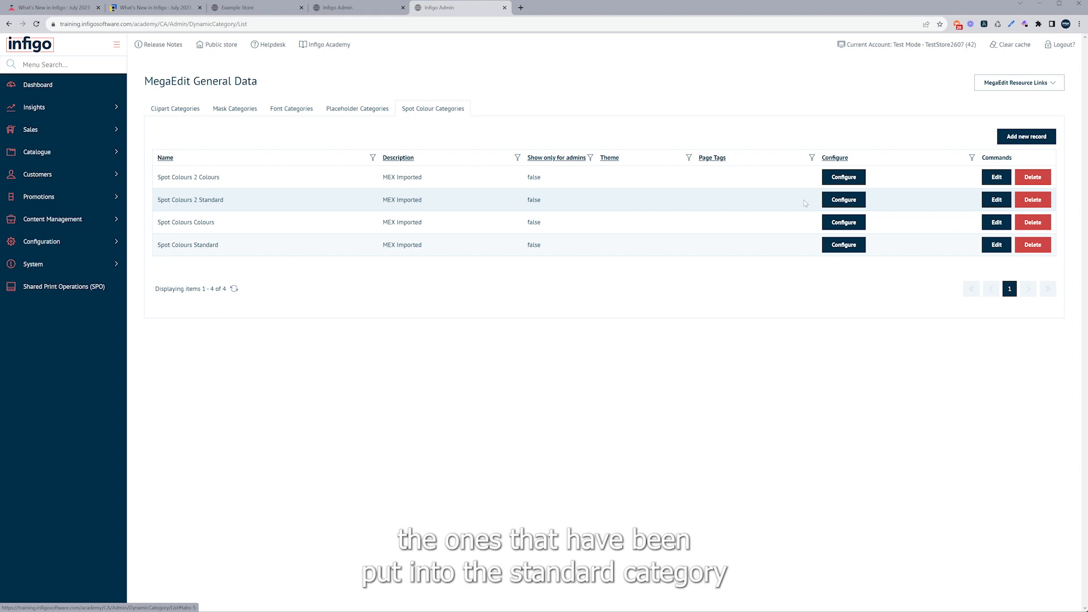
pyautogui.click(852, 202)
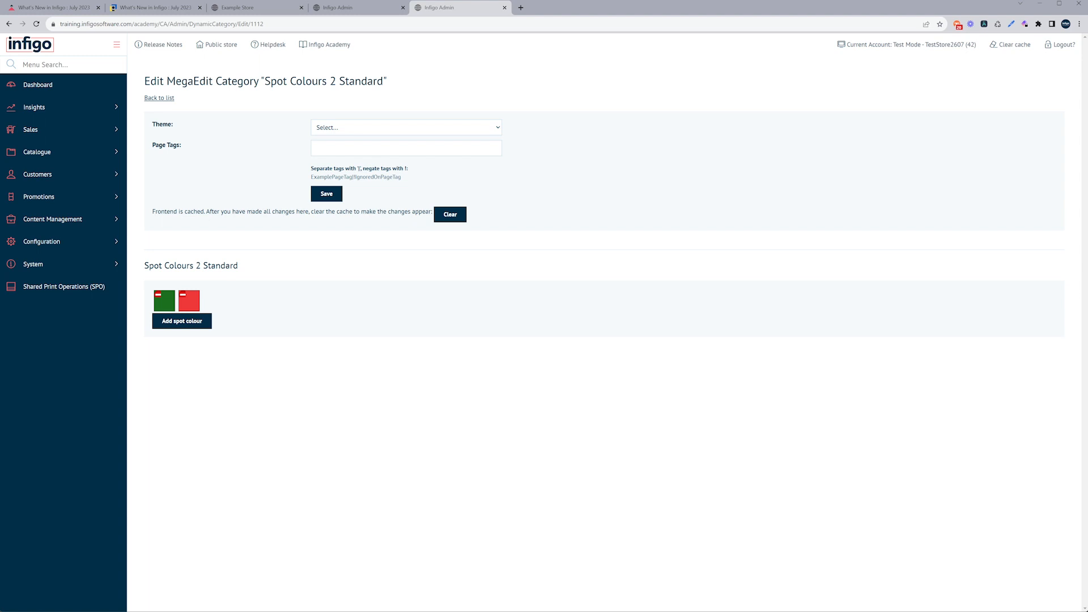
# Switch to the store's MegaEdit editor and open the Spot Colours picker to view the available spot colours.
pyautogui.click(246, 8)
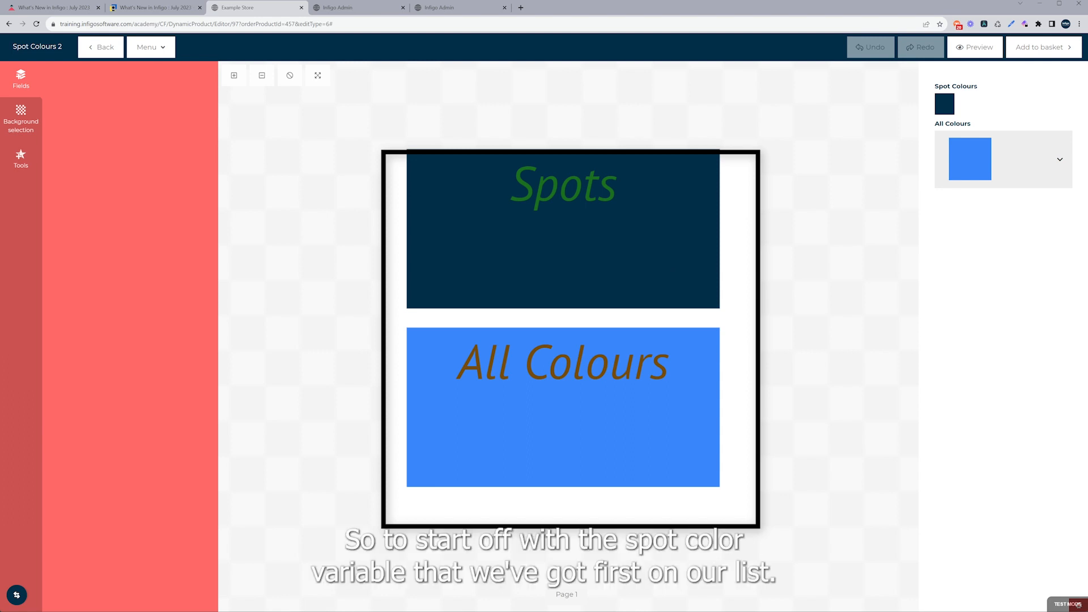
pyautogui.click(939, 109)
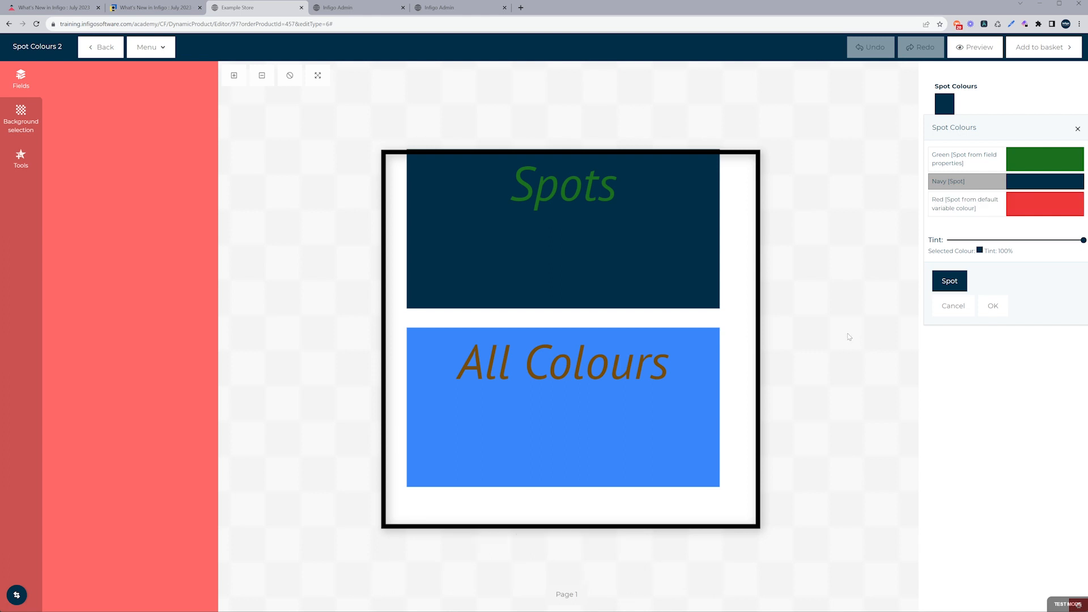
pyautogui.click(956, 307)
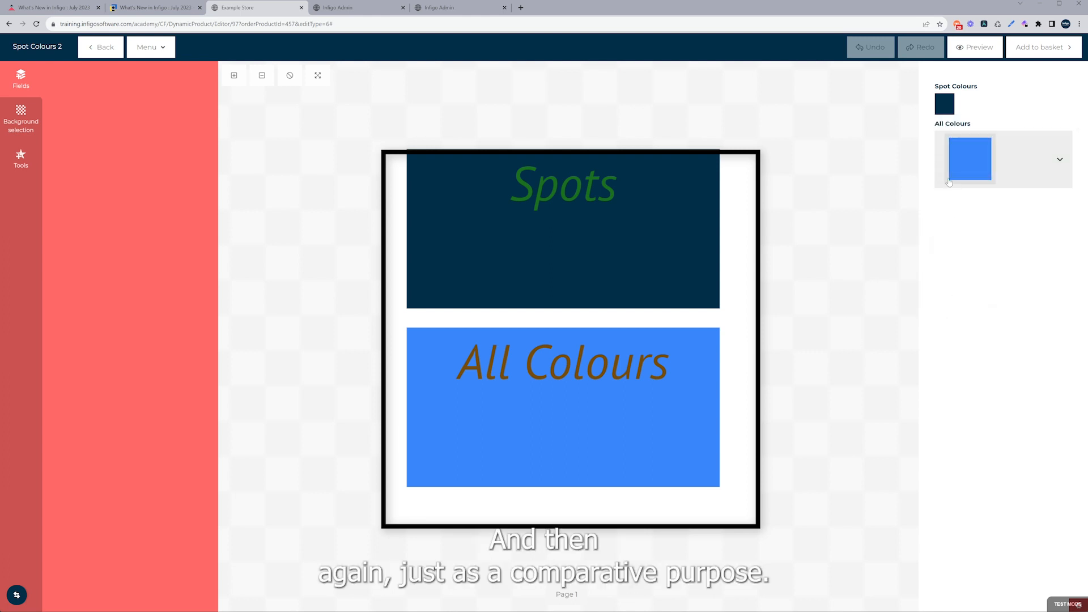
# Set the Spot Colours variable to the Green spot colour and confirm it.
pyautogui.click(944, 108)
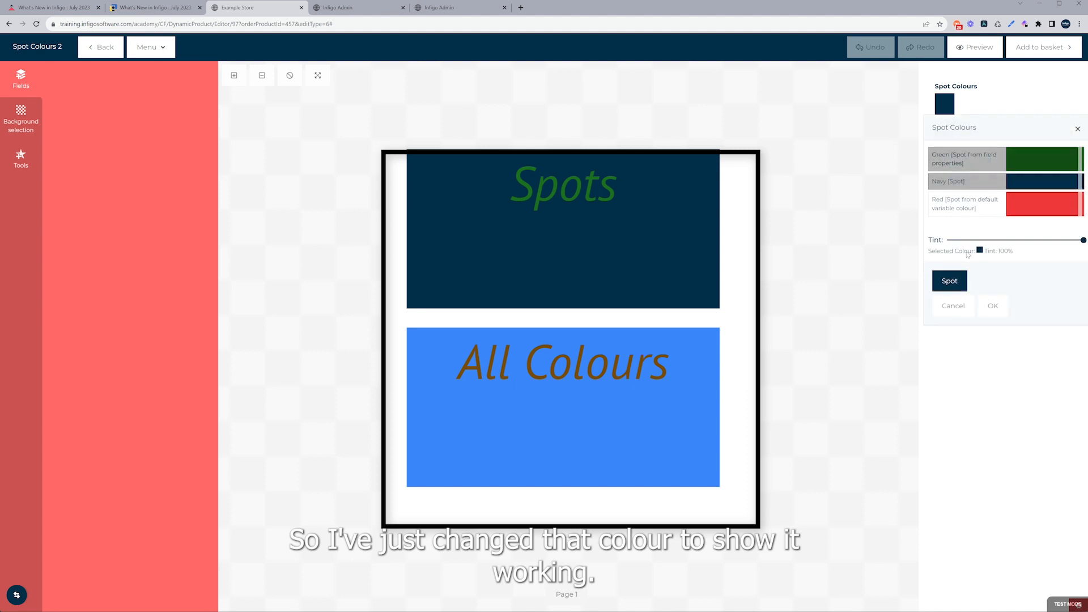
pyautogui.click(1020, 173)
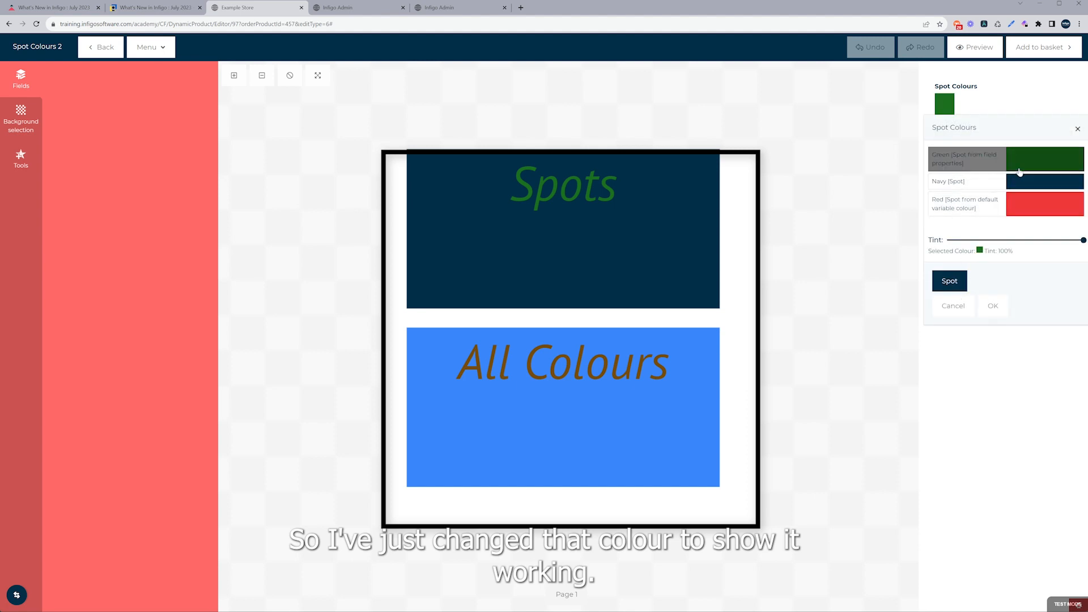
pyautogui.click(993, 307)
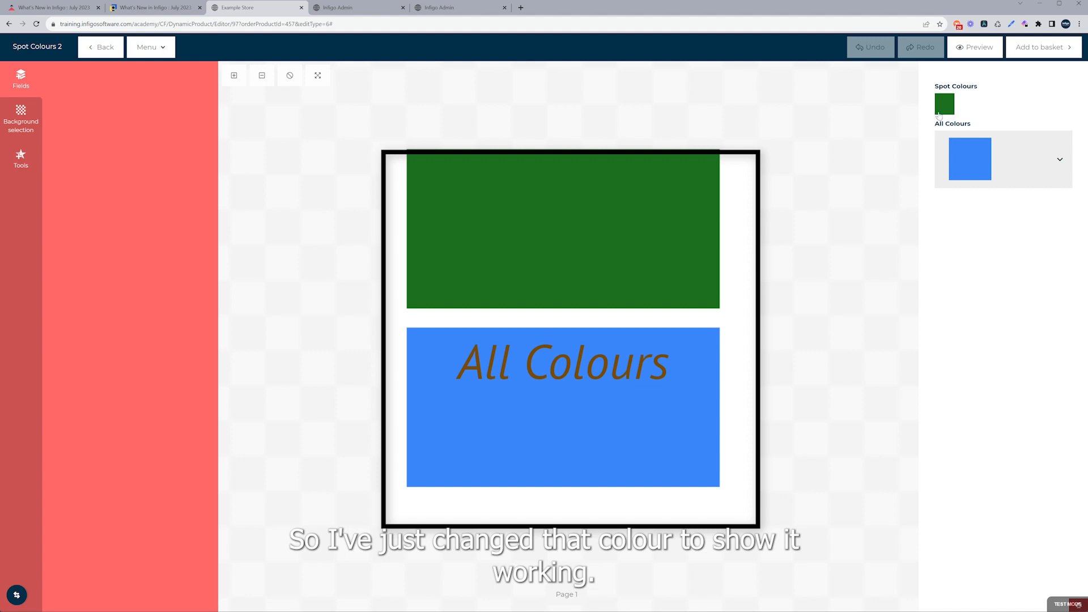
# Open the All Colours dropdown to view the colour options it offers.
pyautogui.click(958, 204)
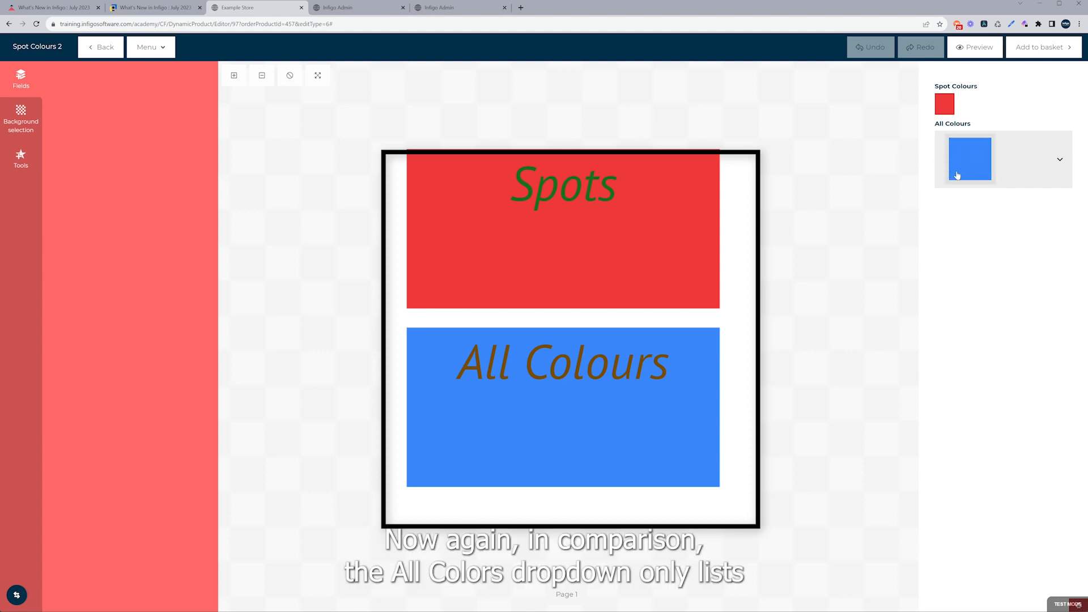
pyautogui.click(958, 175)
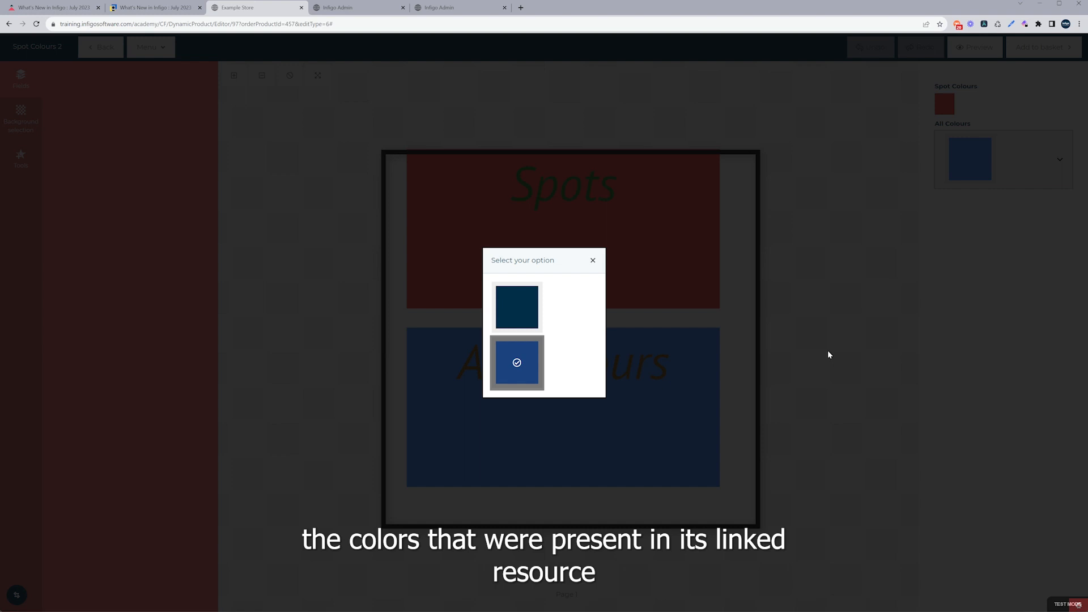